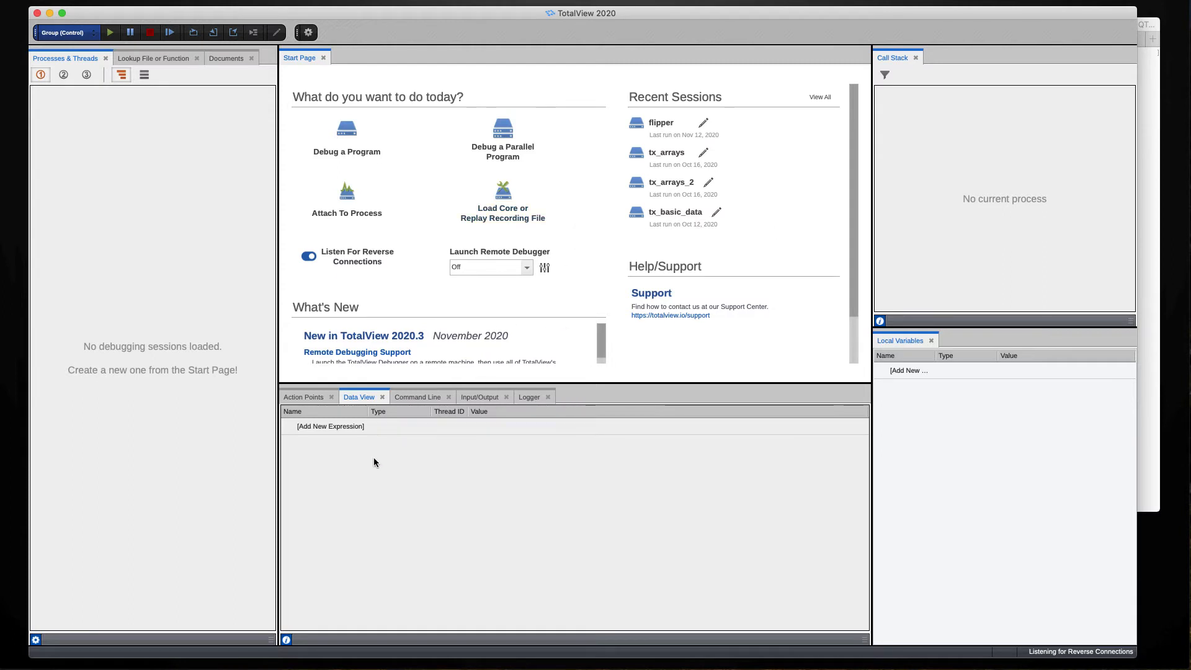
- Show the Mac OS X command line, then open Preferences > Remote Connections for the remote debugger
{"action": "left_click", "coordinate": [414, 394]}
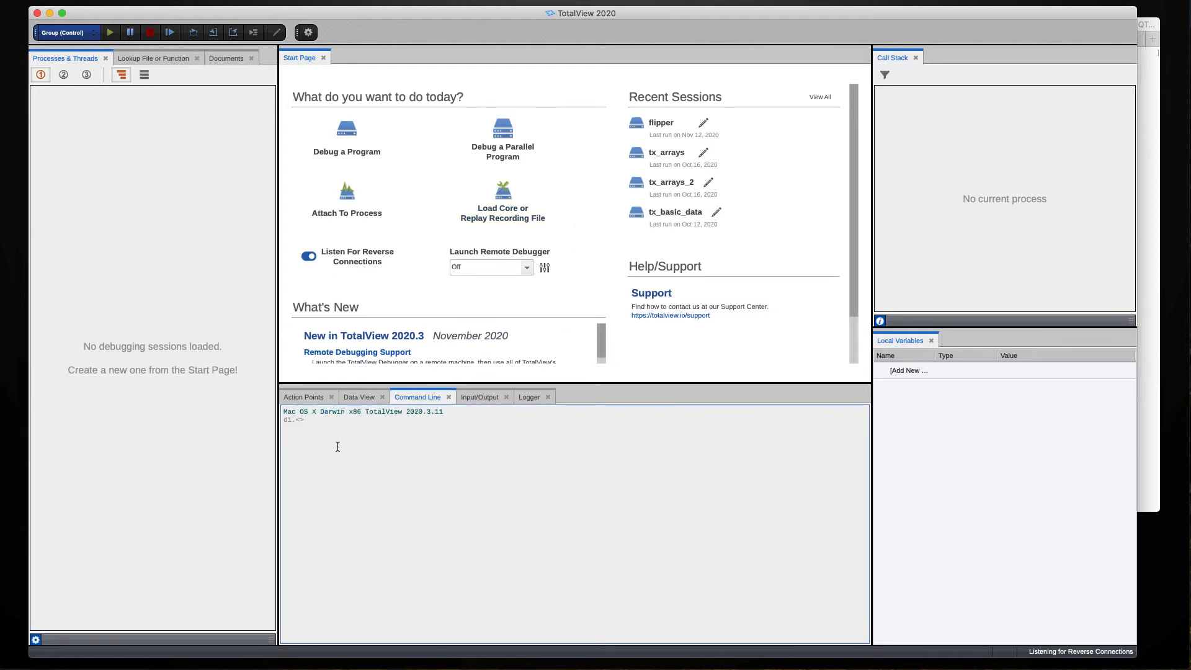
{"action": "left_click_drag", "start_coordinate": [288, 414], "coordinate": [356, 411]}
{"action": "left_click", "coordinate": [412, 503]}
{"action": "left_click", "coordinate": [545, 267]}
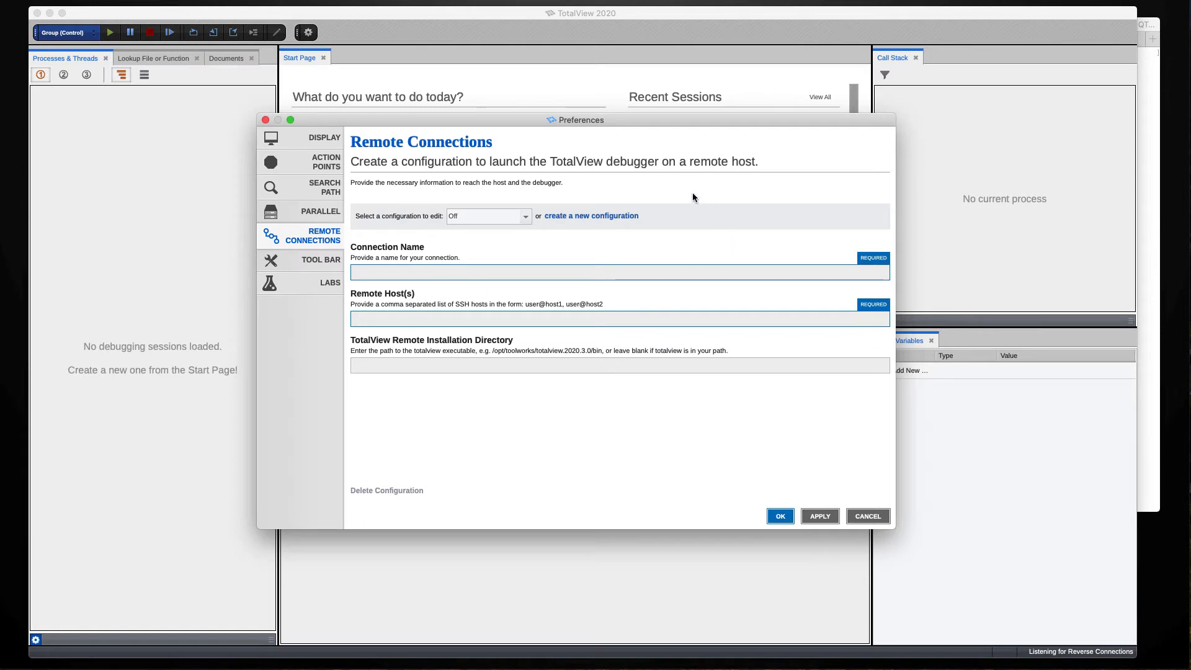
- Create a connection named microway1 with the user's SSH login on microway1.totalviewtech.com as host
{"action": "left_click", "coordinate": [594, 217]}
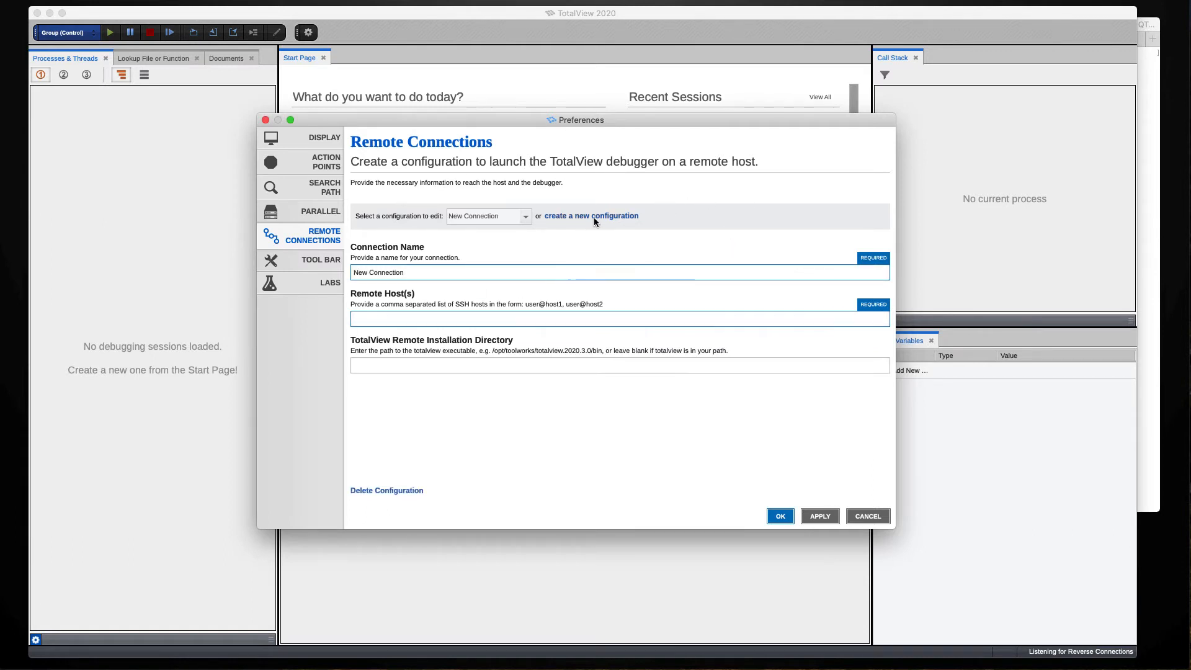
{"action": "triple_click", "coordinate": [407, 274]}
{"action": "type", "text": "micro"}
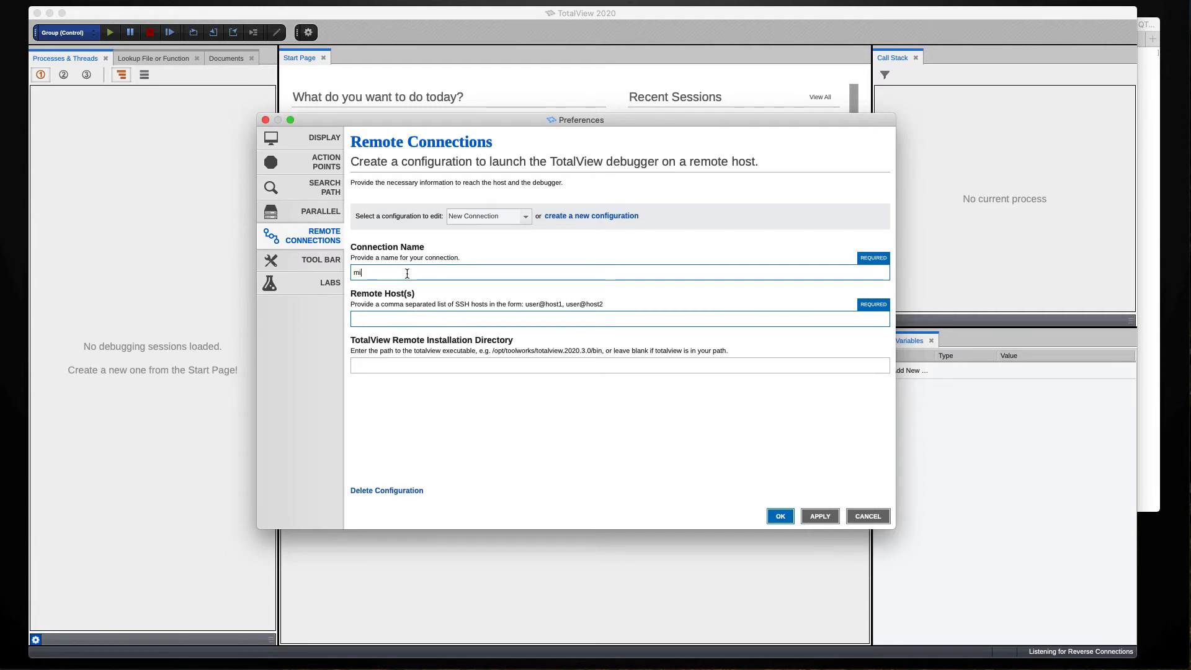
{"action": "type", "text": "way1"}
{"action": "left_click", "coordinate": [407, 319]}
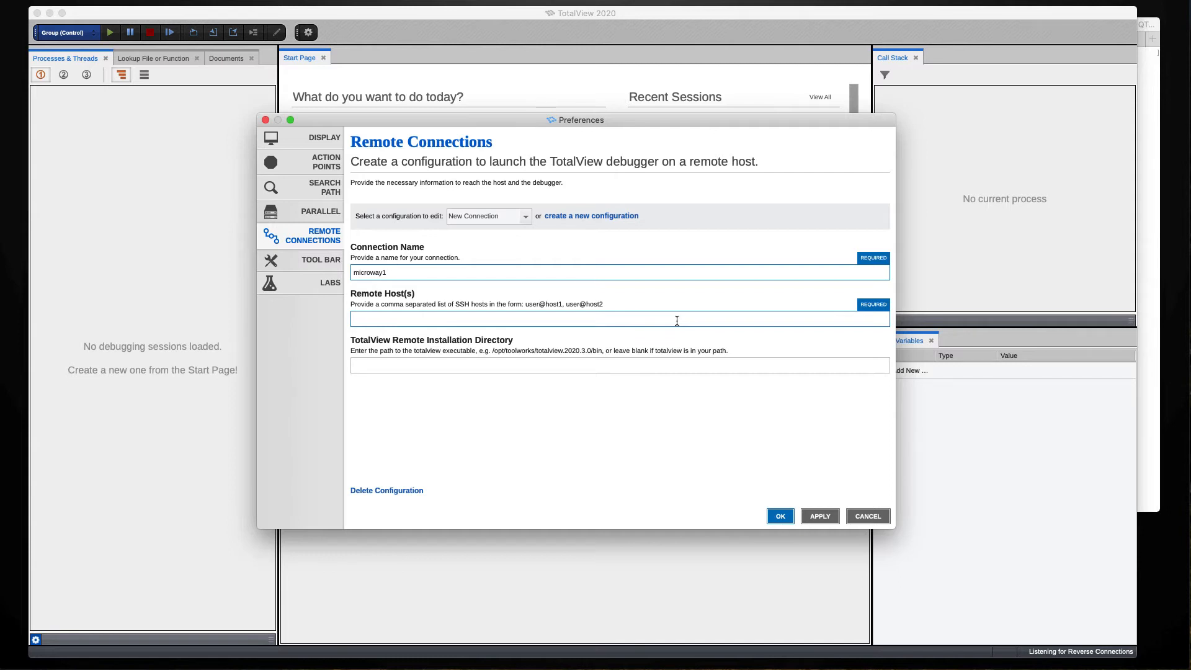
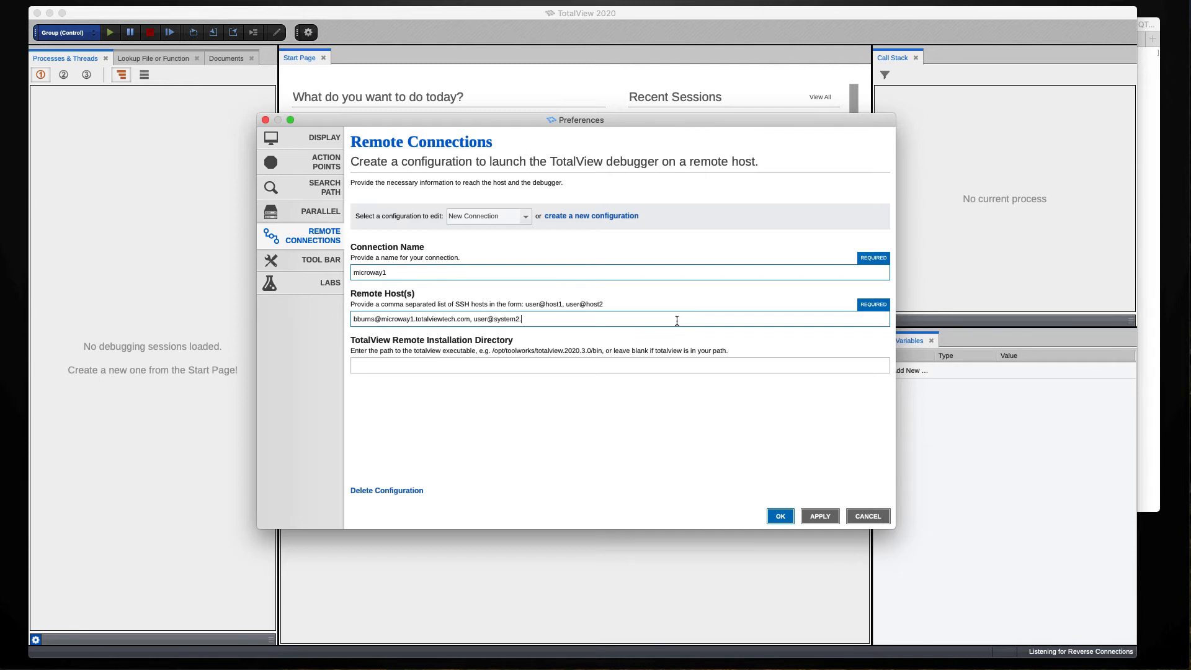
{"action": "key", "text": "BackSpace"}
{"action": "key", "text": "BackSpace"}
{"action": "key", "text": "BackSpace"}
{"action": "key", "text": "BackSpace"}
{"action": "key", "text": "BackSpace"}
{"action": "key", "text": "BackSpace"}
{"action": "key", "text": "BackSpace"}
{"action": "key", "text": "BackSpace"}
{"action": "key", "text": "BackSpace"}
{"action": "key", "text": "BackSpace"}
{"action": "key", "text": "BackSpace"}
{"action": "key", "text": "BackSpace"}
{"action": "key", "text": "BackSpace"}
{"action": "key", "text": "BackSpace"}
{"action": "key", "text": "BackSpace"}
{"action": "key", "text": "BackSpace"}
{"action": "key", "text": "BackSpace"}
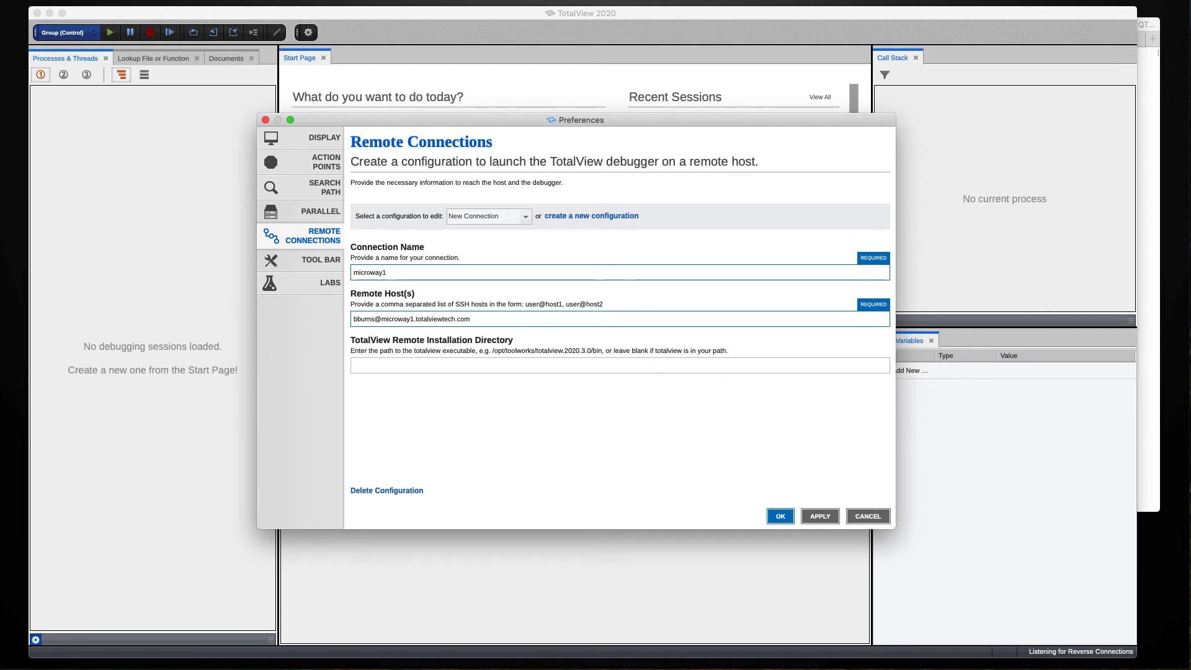
- Paste the remote TotalView installation directory and save the microway1 connection
{"action": "key", "text": "super+Tab"}
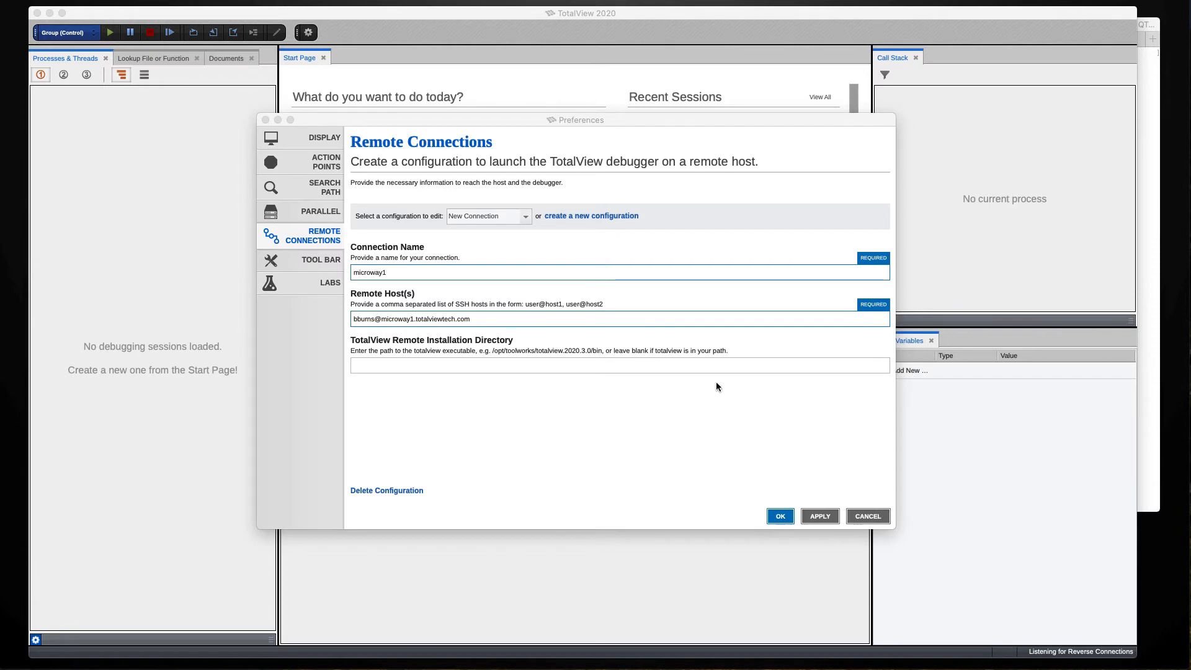
{"action": "left_click", "coordinate": [535, 369]}
{"action": "type", "text": "/home/tv/export/totalview.2020.3.11/toolworks/totalview.2020.3.11/bin"}
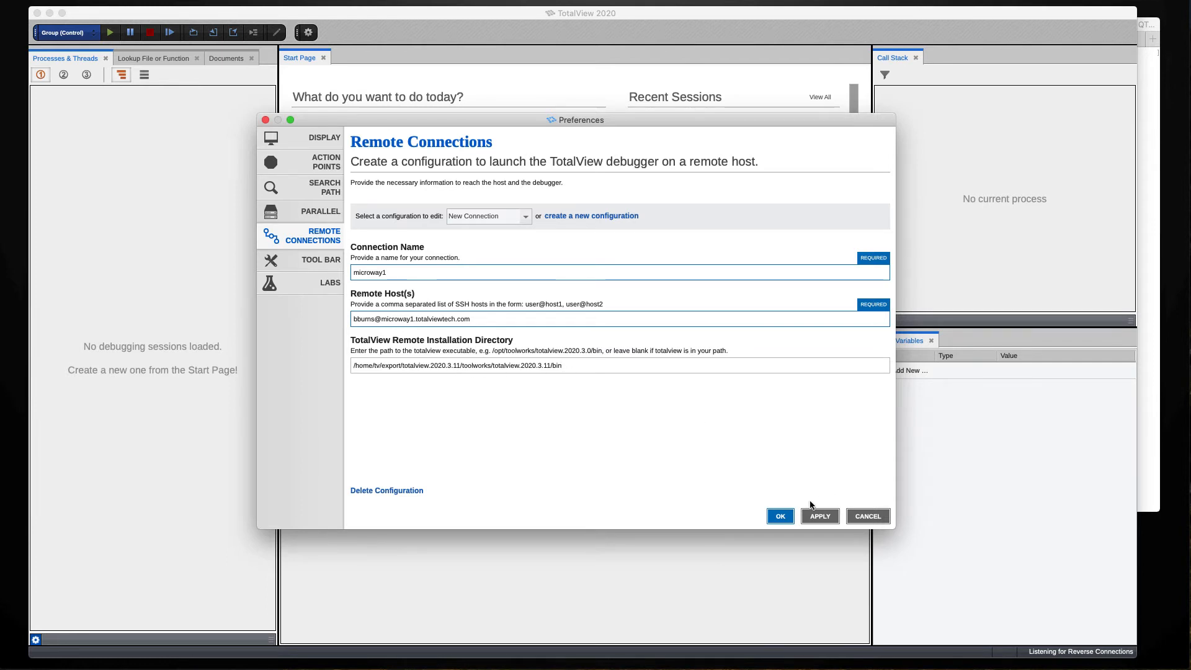
{"action": "left_click", "coordinate": [778, 518]}
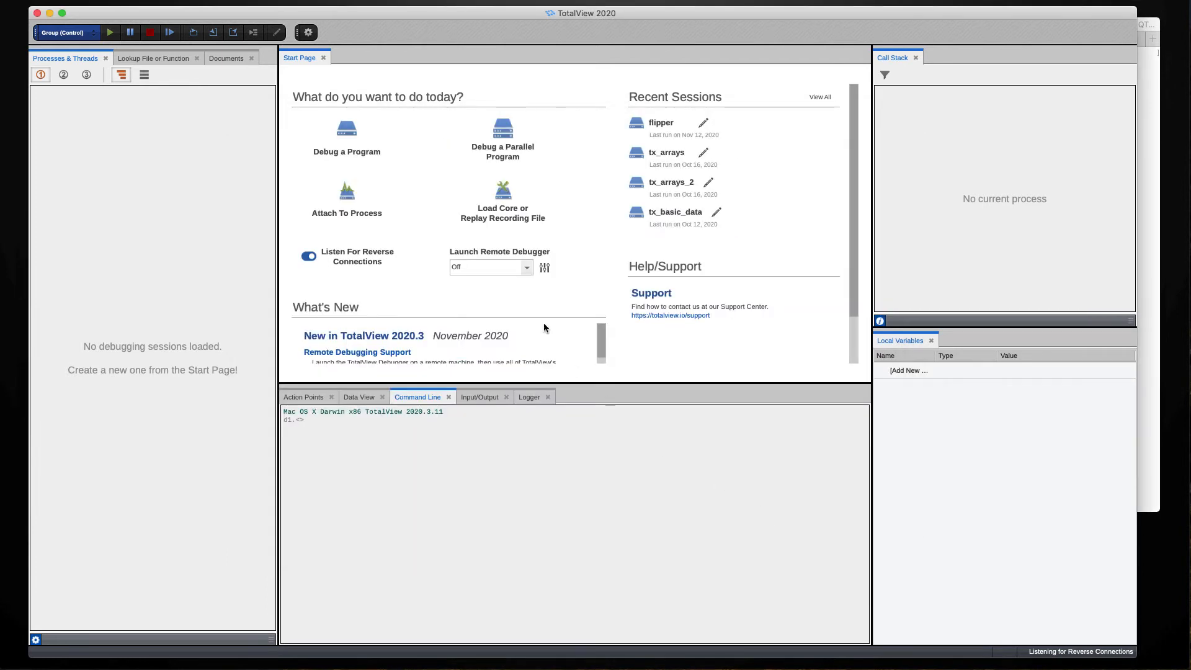
- Launch the remote debugger on microway1 and confirm the Linux x86_64 banner on the command line
{"action": "left_click", "coordinate": [513, 266]}
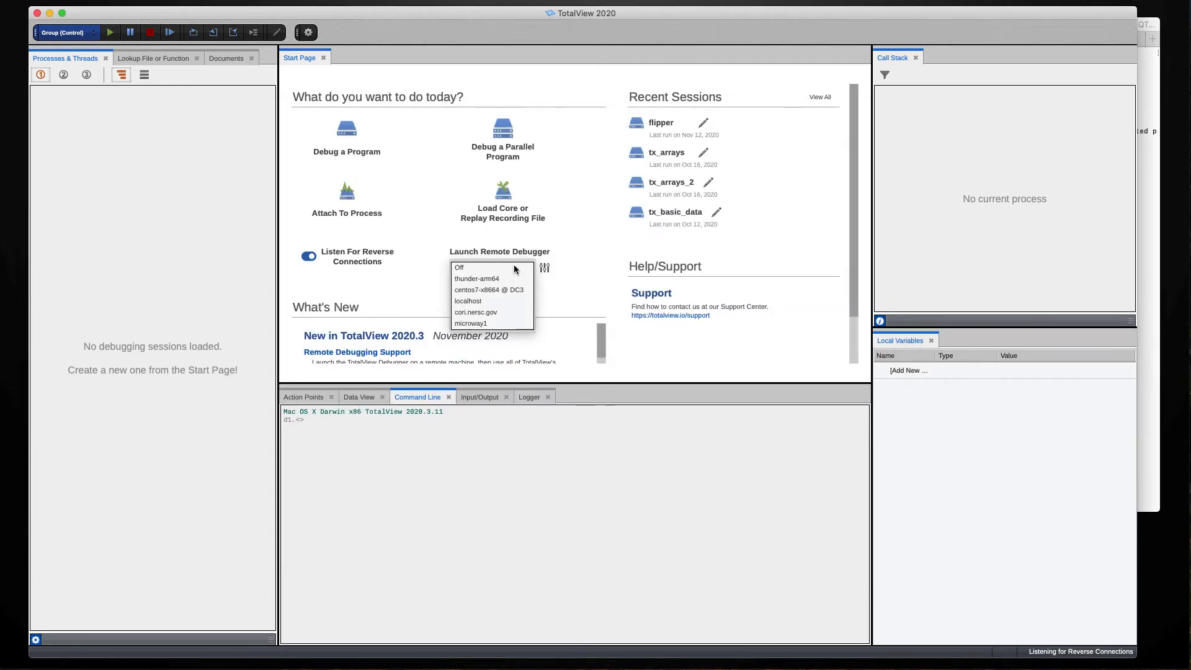
{"action": "left_click", "coordinate": [478, 325]}
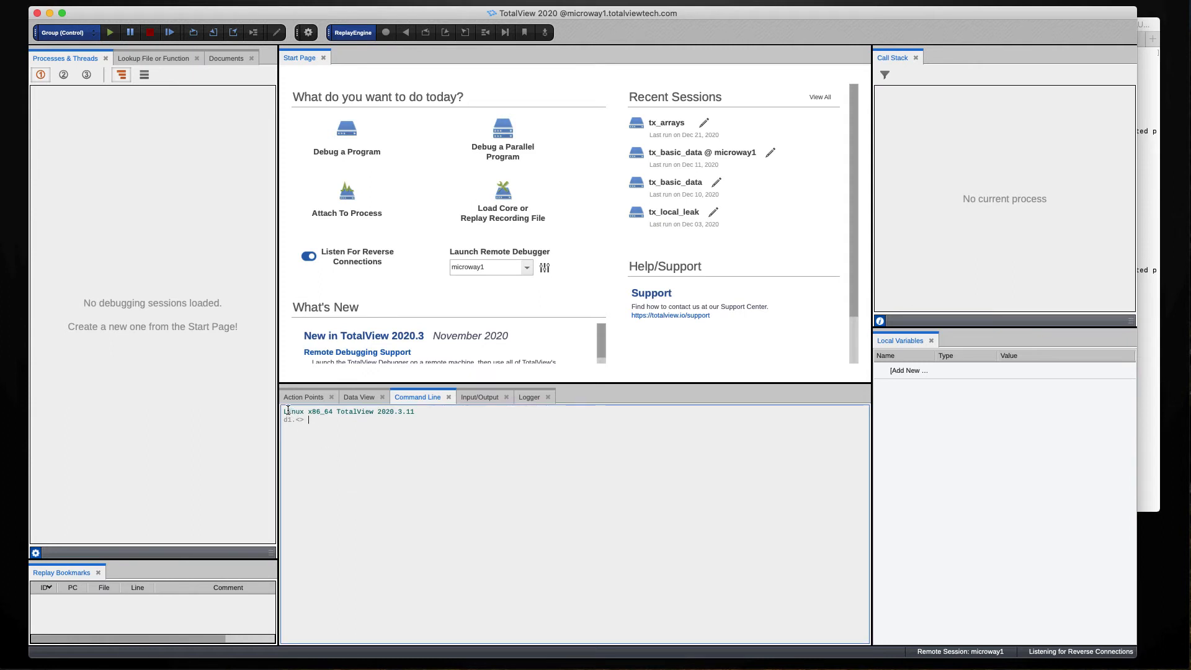
{"action": "left_click_drag", "start_coordinate": [285, 412], "coordinate": [369, 412]}
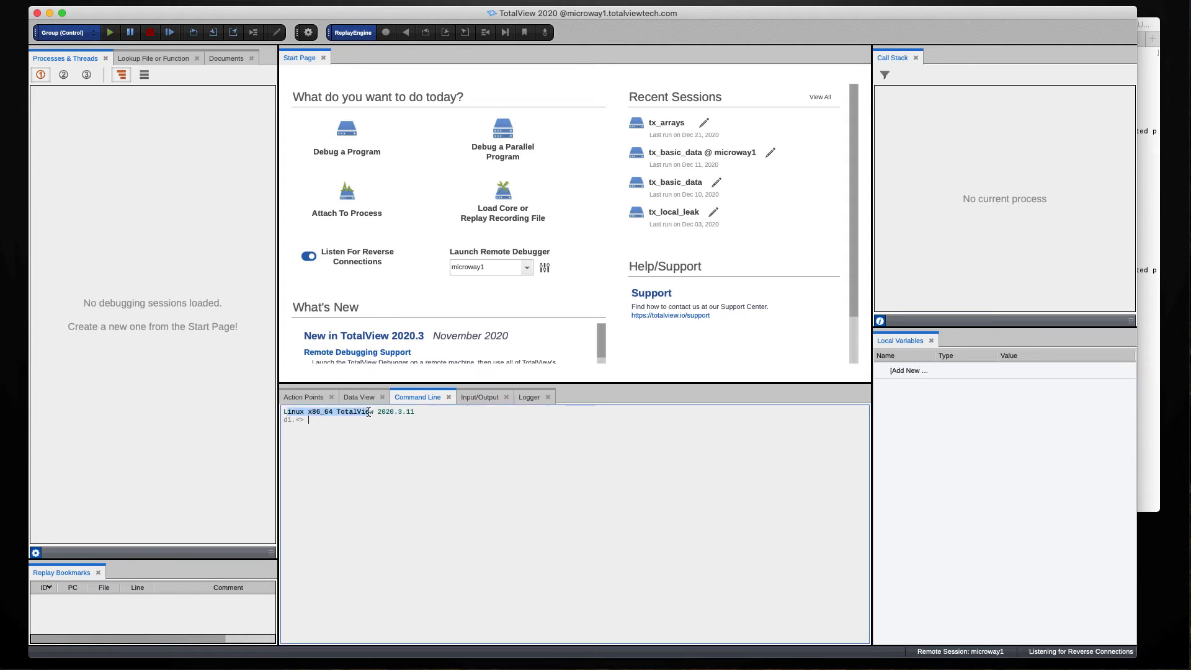
{"action": "left_click", "coordinate": [364, 444]}
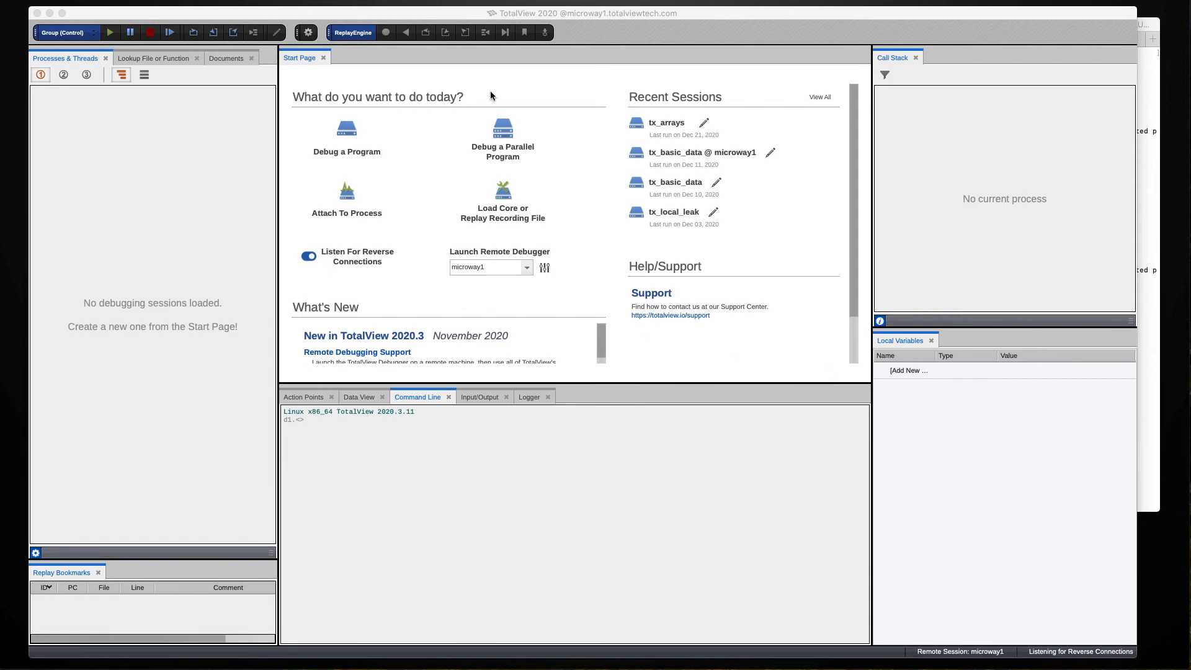
- Load the tx_arrays executable from microway1 into a new debugging session
{"action": "left_click", "coordinate": [374, 129]}
{"action": "left_click", "coordinate": [333, 154]}
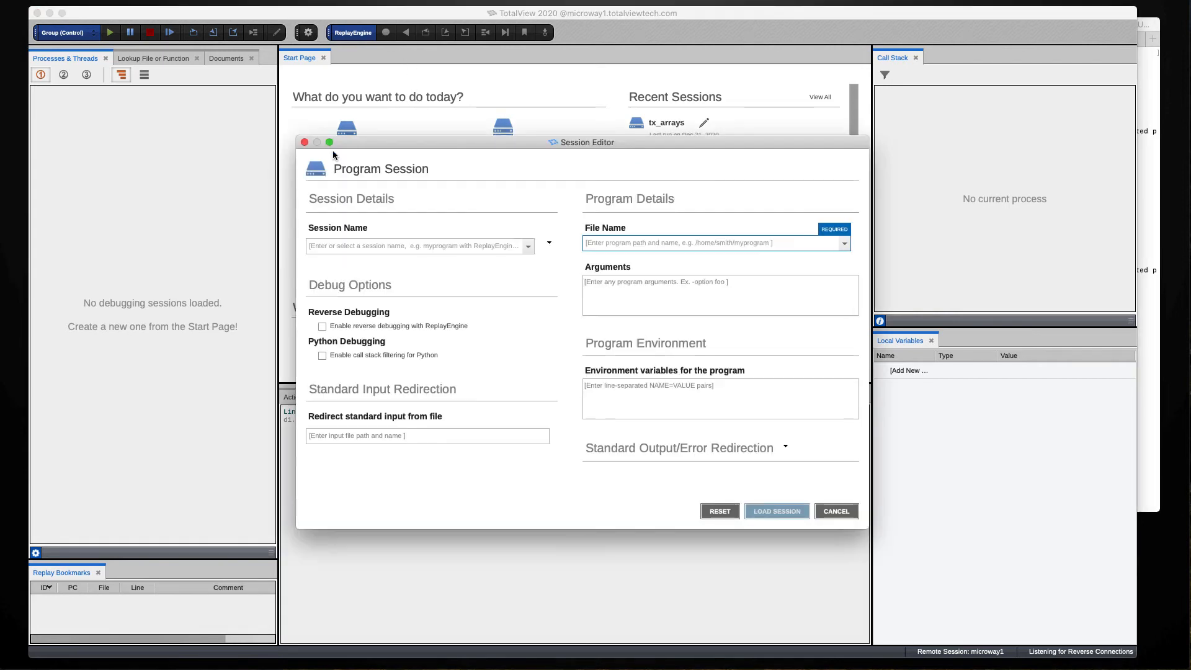
{"action": "key", "text": "super+v"}
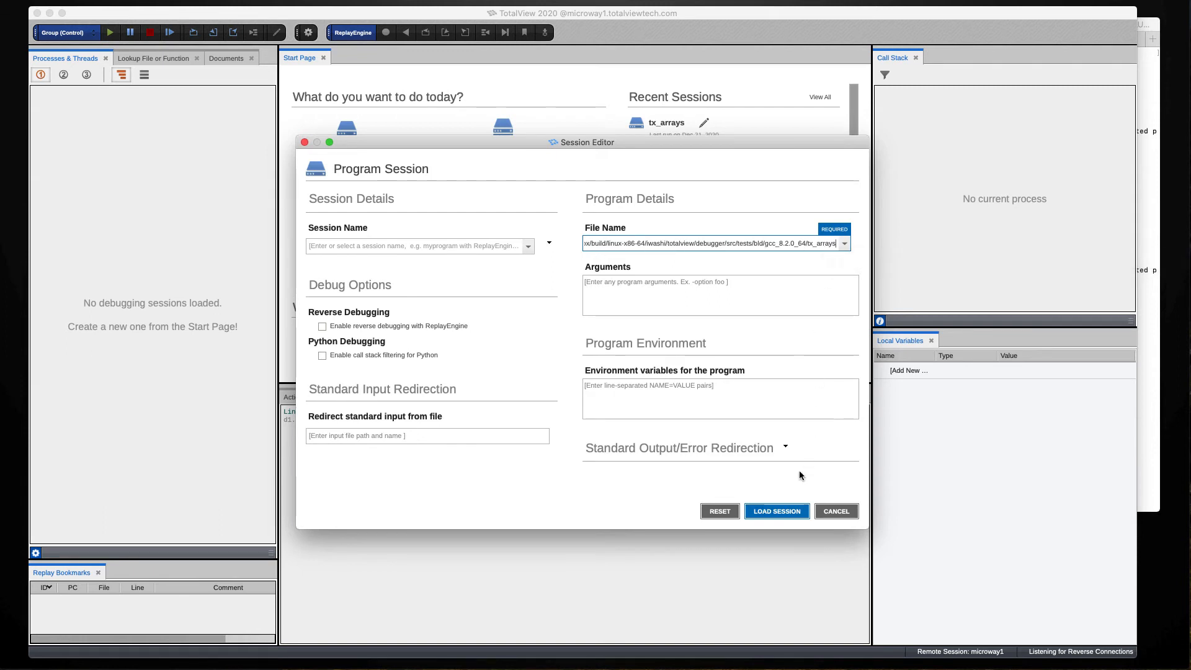
{"action": "left_click", "coordinate": [777, 511]}
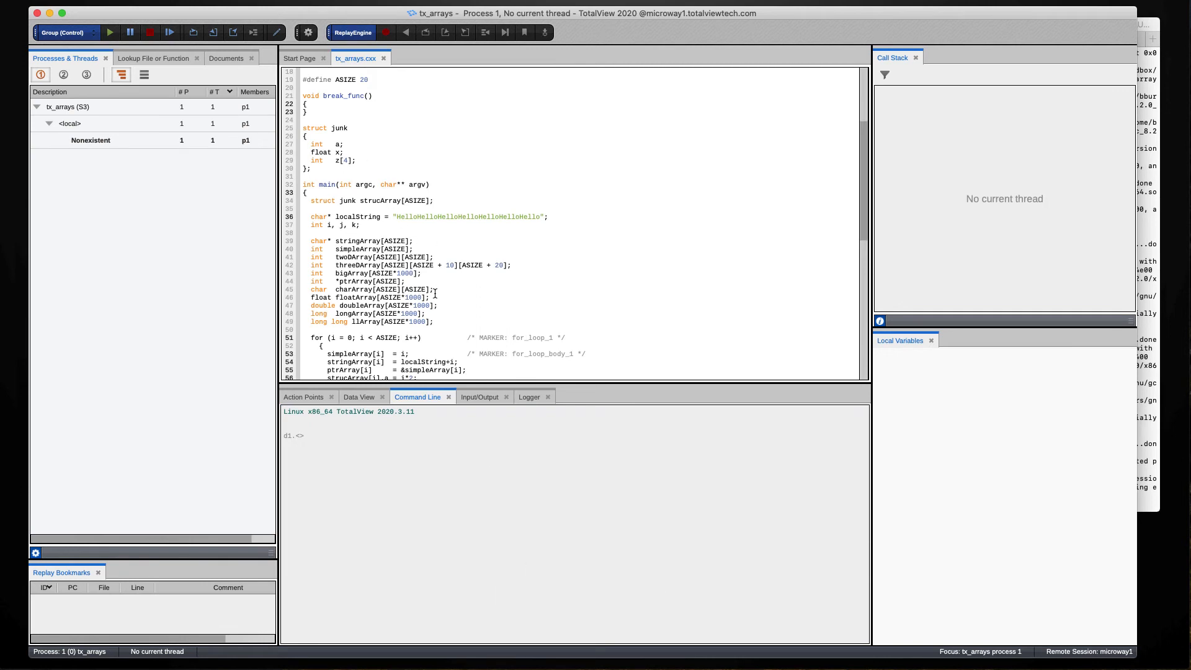
- Set a breakpoint on line 51, run to it, and drag strucArray into the Data View
{"action": "scroll", "coordinate": [412, 253], "scroll_direction": "down", "scroll_amount": 3}
{"action": "scroll", "coordinate": [338, 228], "scroll_direction": "up", "scroll_amount": 2}
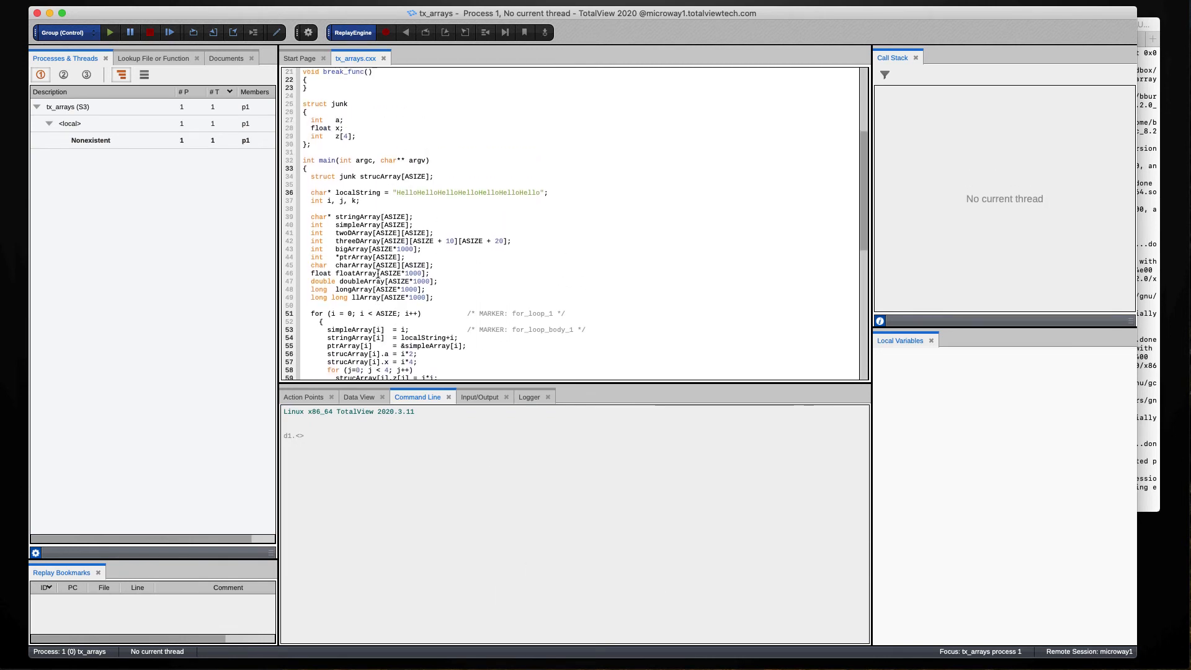
{"action": "left_click", "coordinate": [288, 321]}
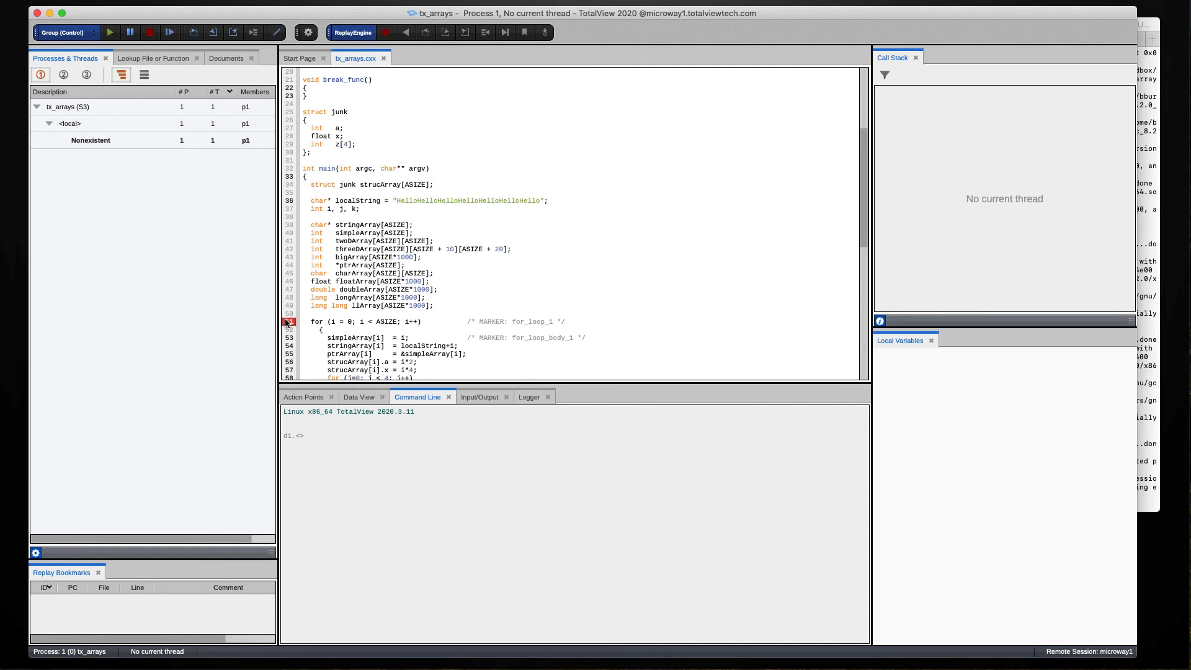
{"action": "left_click", "coordinate": [110, 32]}
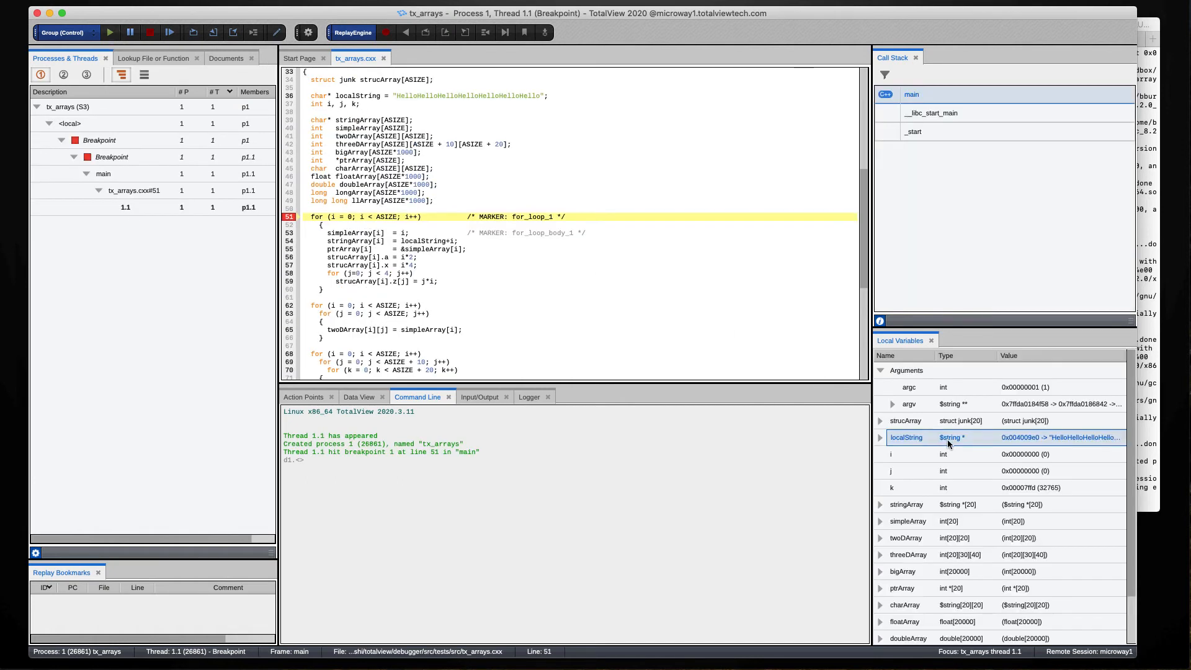
{"action": "left_click", "coordinate": [359, 397]}
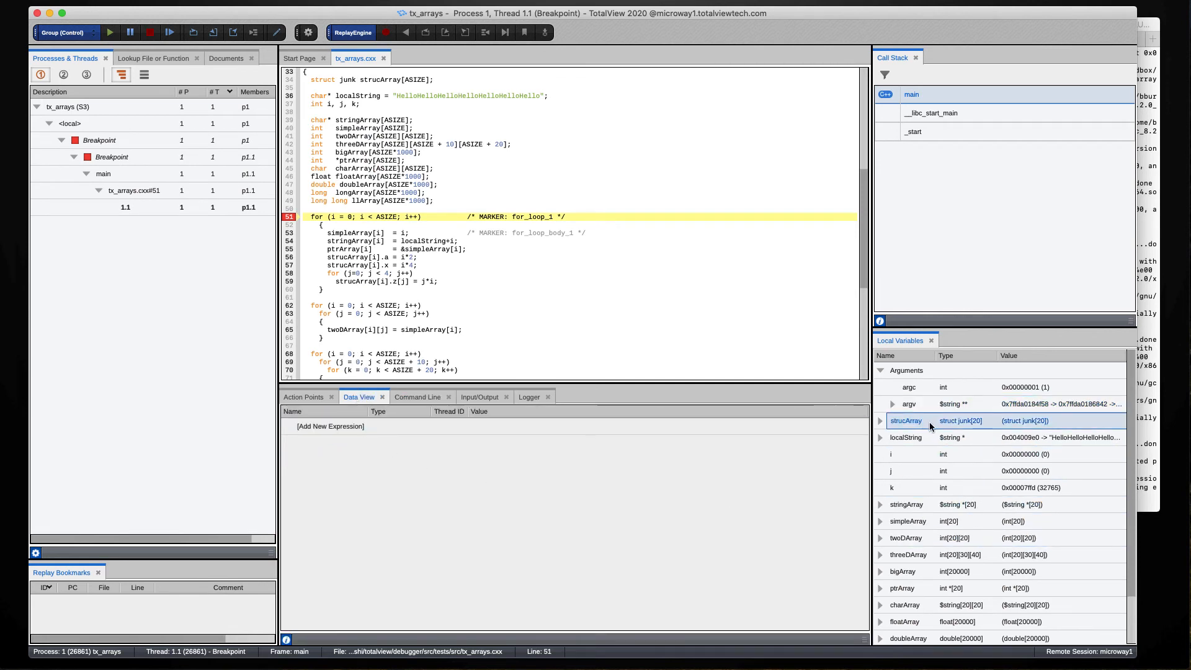
{"action": "left_click_drag", "start_coordinate": [914, 423], "coordinate": [354, 447]}
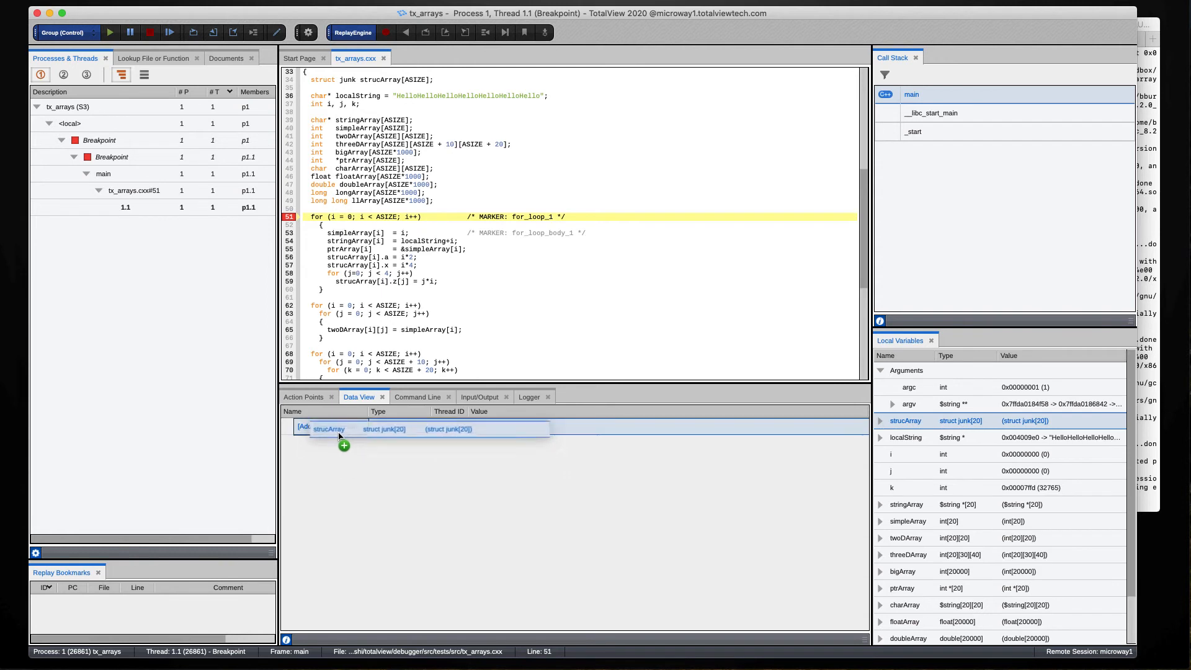
- Expand strucArray (struct junk[20]) in the Data View to list its elements
{"action": "left_click", "coordinate": [288, 426]}
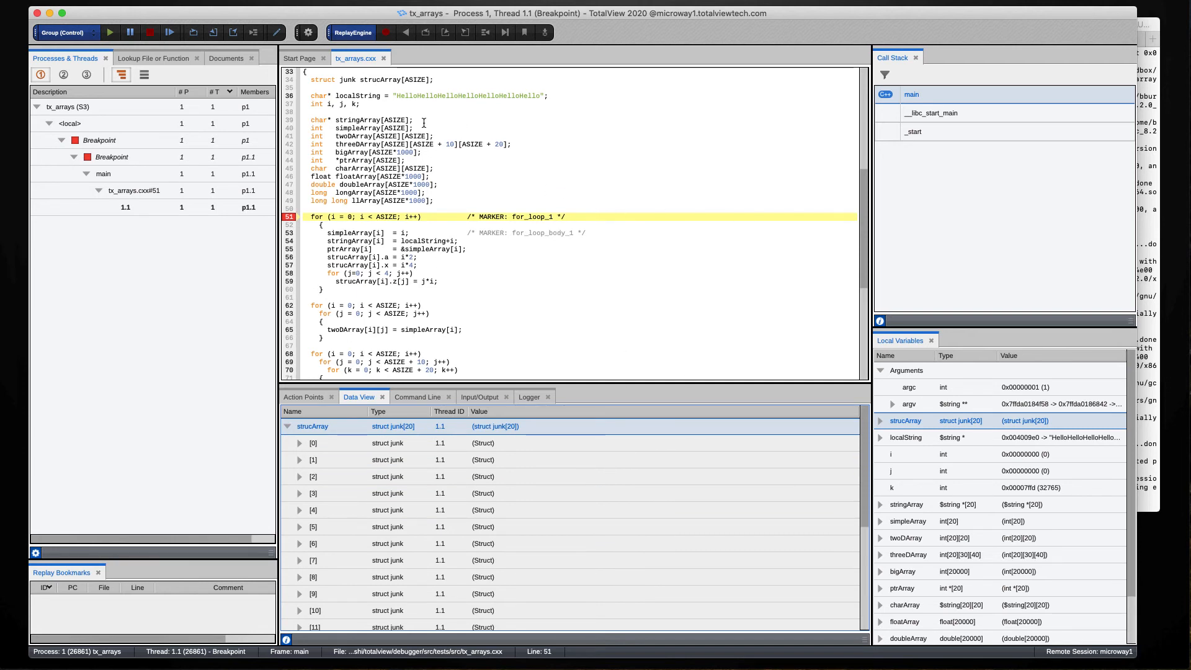
- Kill tx_arrays, close TotalView, and rerun ./totalview from a cleared Terminal
{"action": "left_click", "coordinate": [149, 32]}
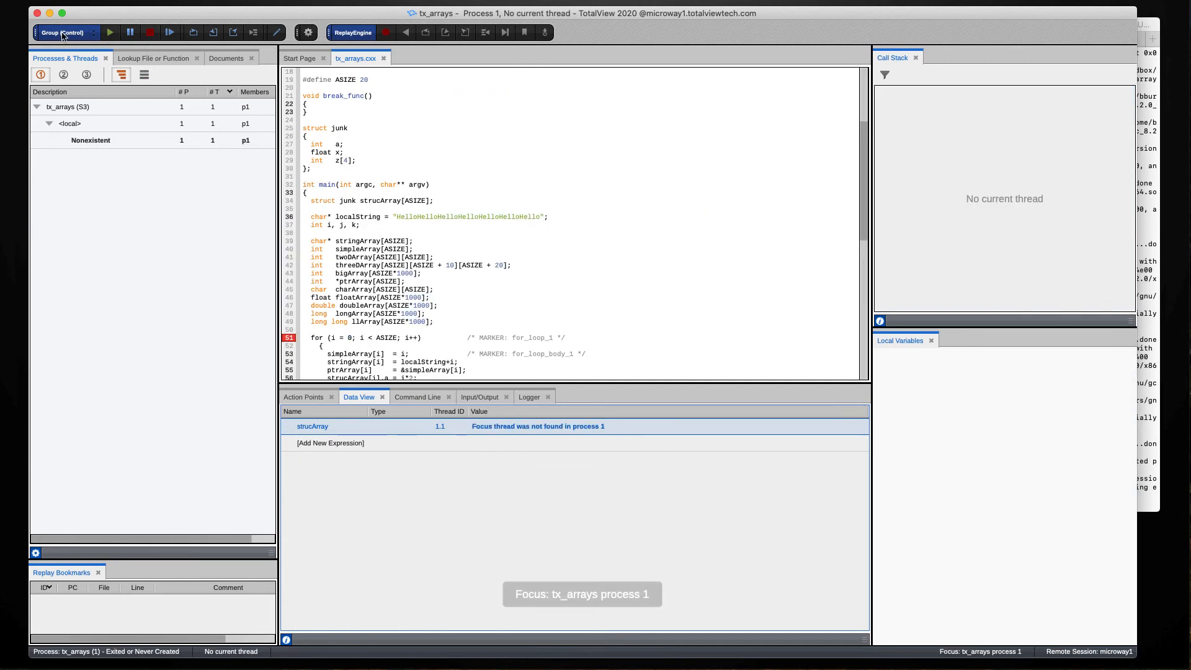
{"action": "left_click", "coordinate": [37, 14]}
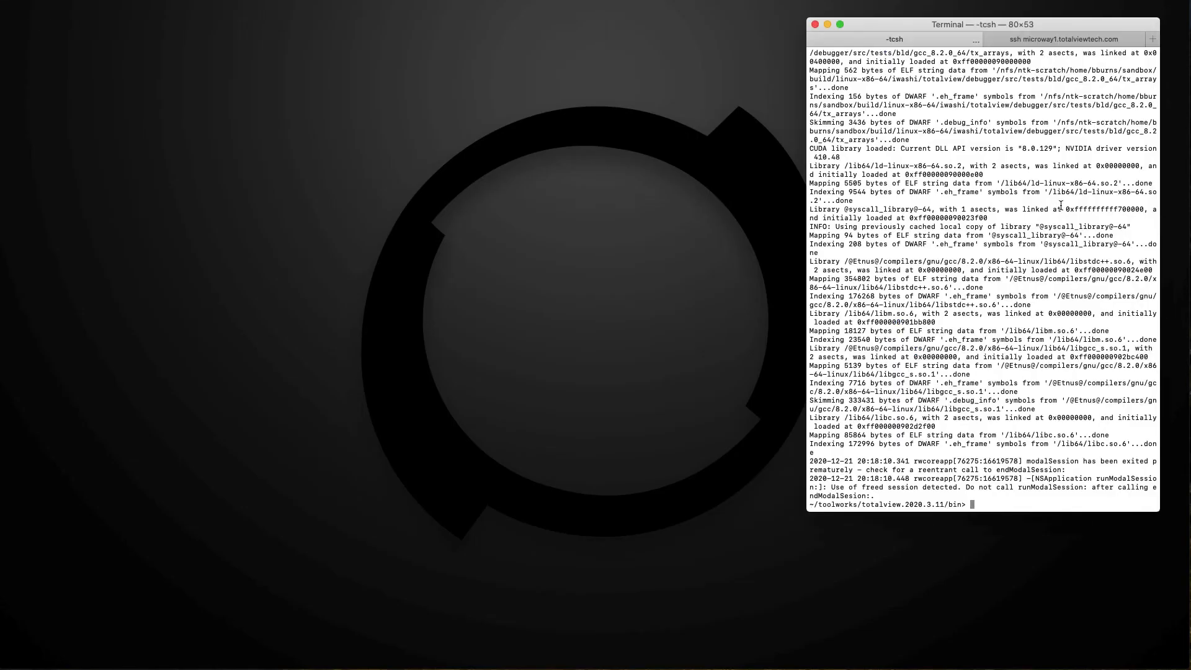
{"action": "key", "text": "Up"}
{"action": "key", "text": "ctrl+l"}
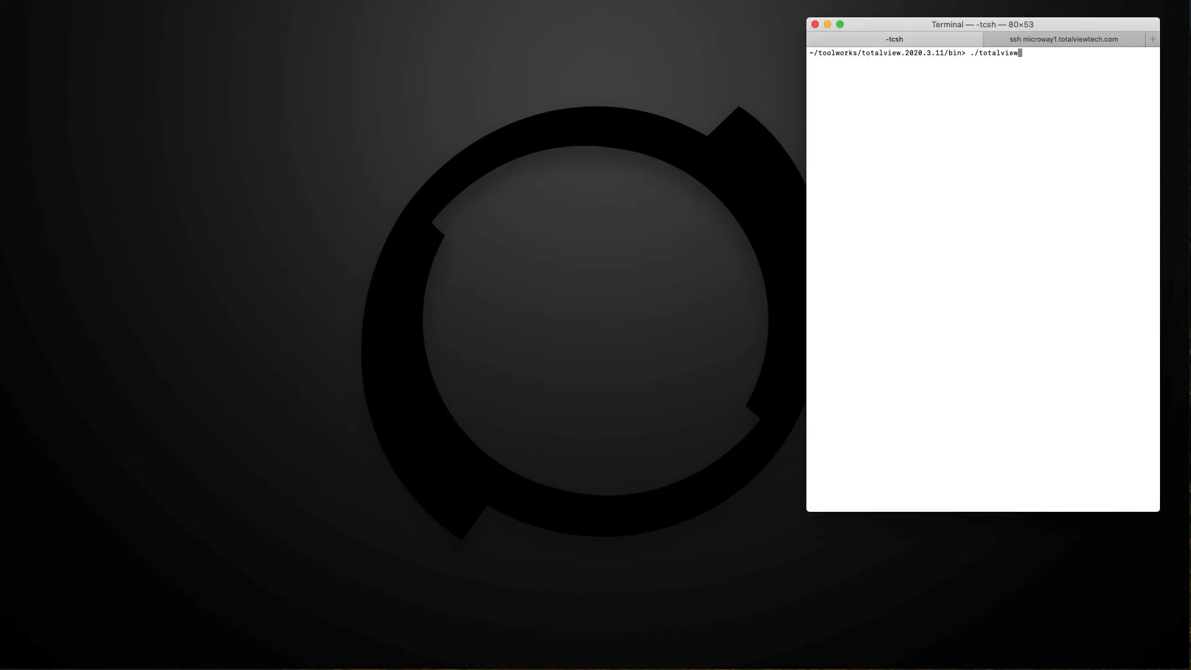
{"action": "key", "text": "Return"}
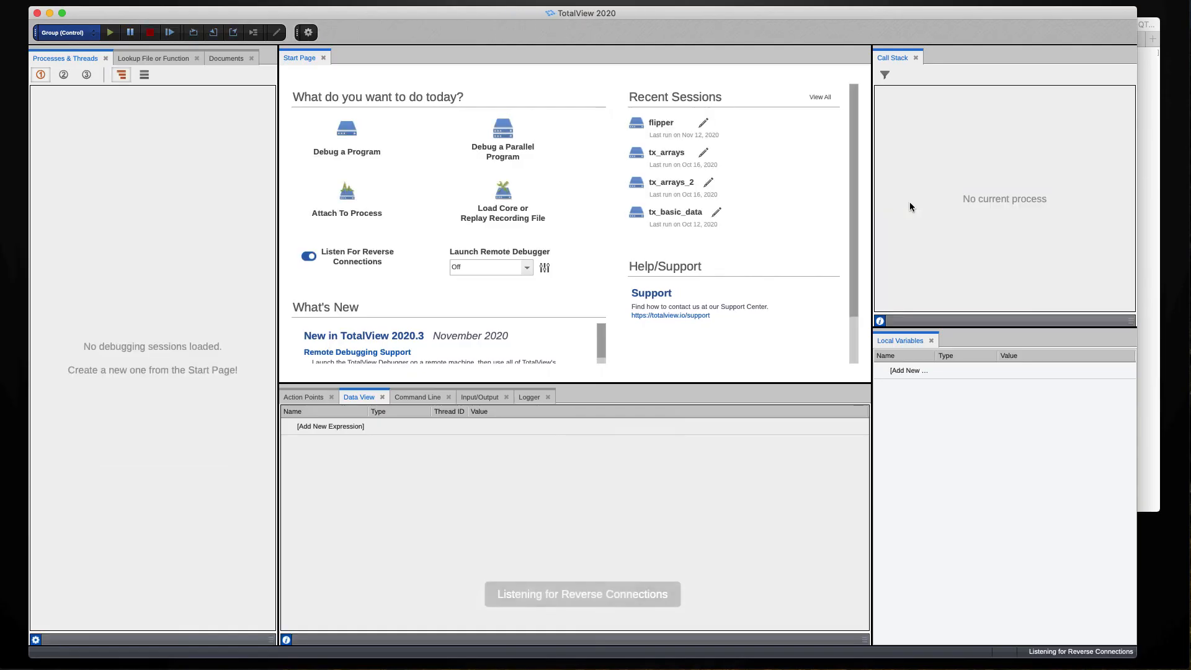
- Launch the remote debugger on microway1 and show its Linux x86_64 command-line console
{"action": "left_click", "coordinate": [512, 269]}
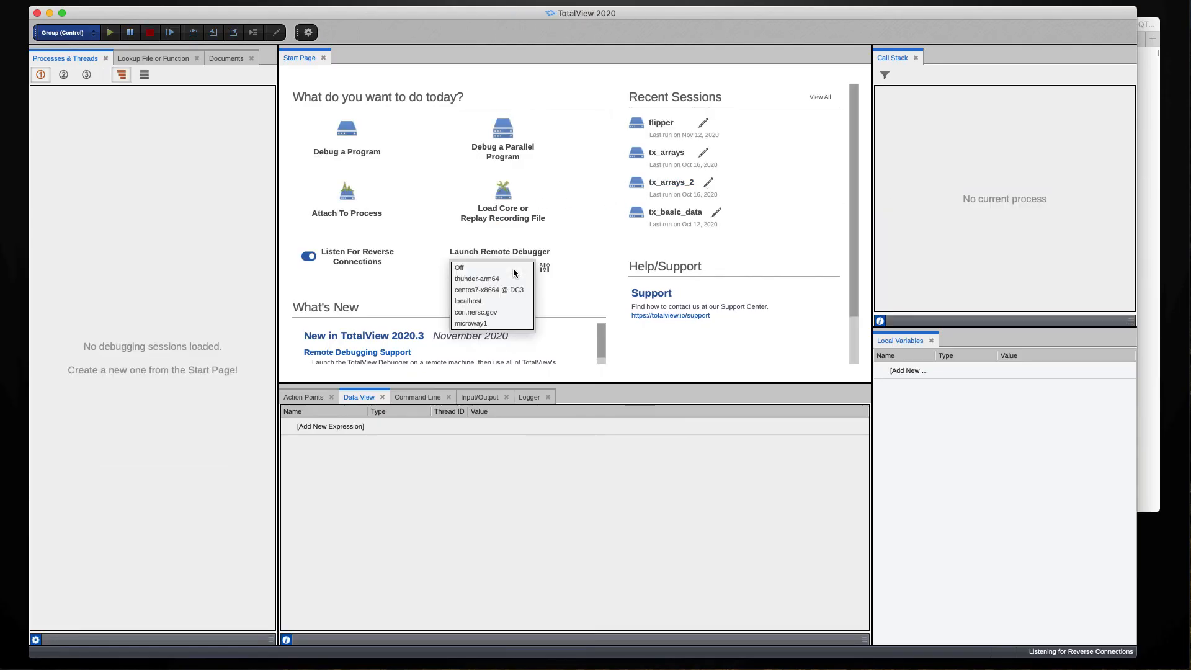
{"action": "left_click", "coordinate": [469, 323]}
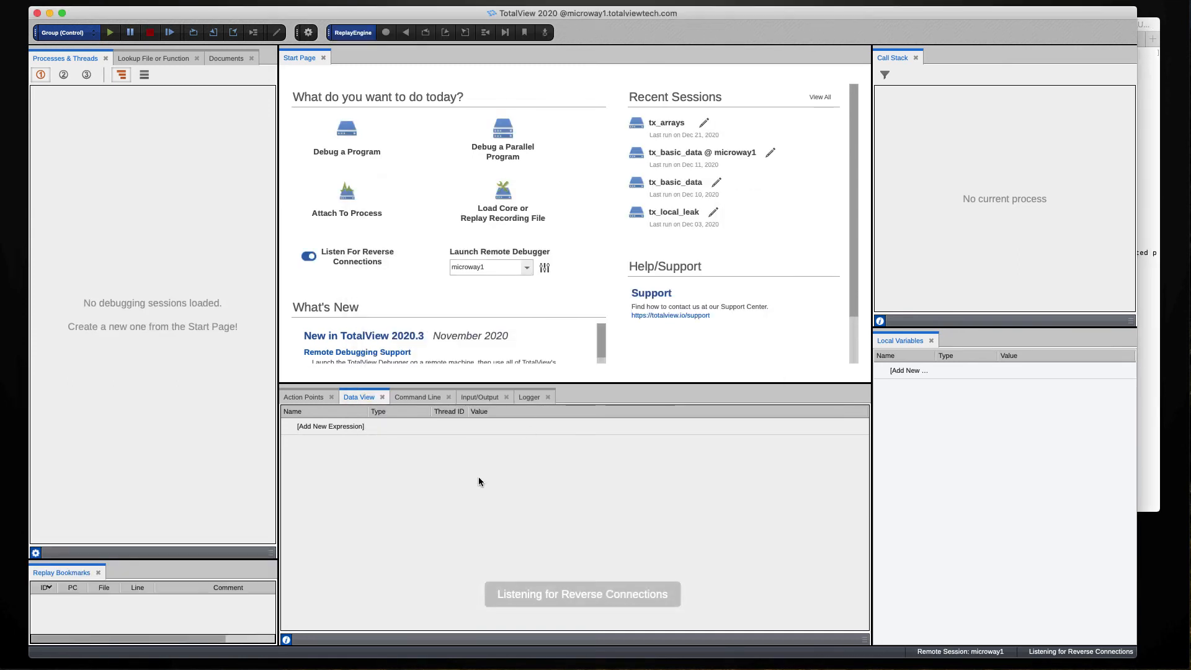
{"action": "left_click", "coordinate": [417, 397]}
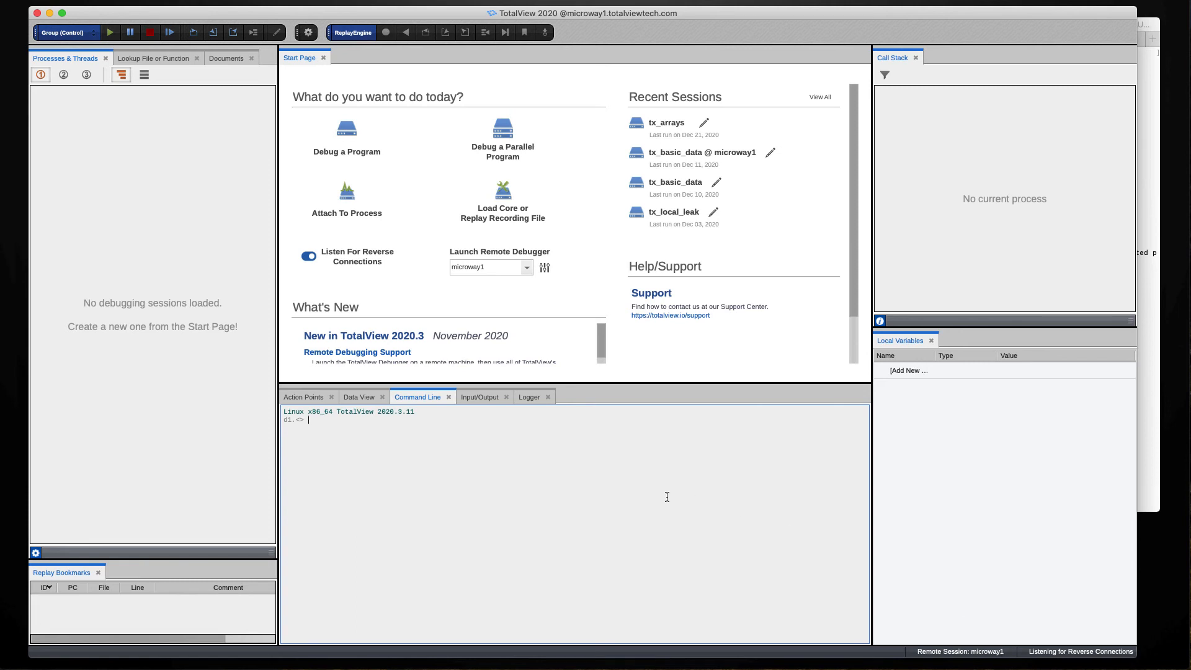
- In Terminal's microway1 ssh tab, run the tvconnect tx_basic_data command
{"action": "left_click", "coordinate": [1143, 224]}
{"action": "left_click", "coordinate": [1043, 42]}
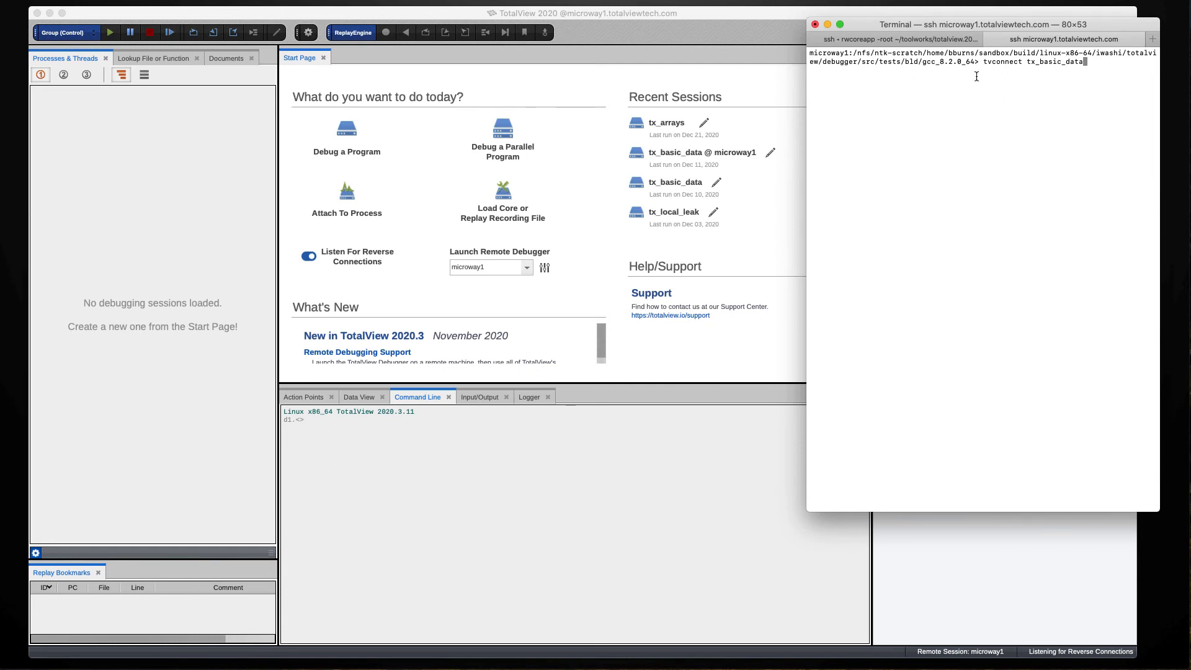
{"action": "double_click", "coordinate": [823, 55]}
{"action": "left_click", "coordinate": [875, 52]}
{"action": "double_click", "coordinate": [1003, 63]}
{"action": "key", "text": "Return"}
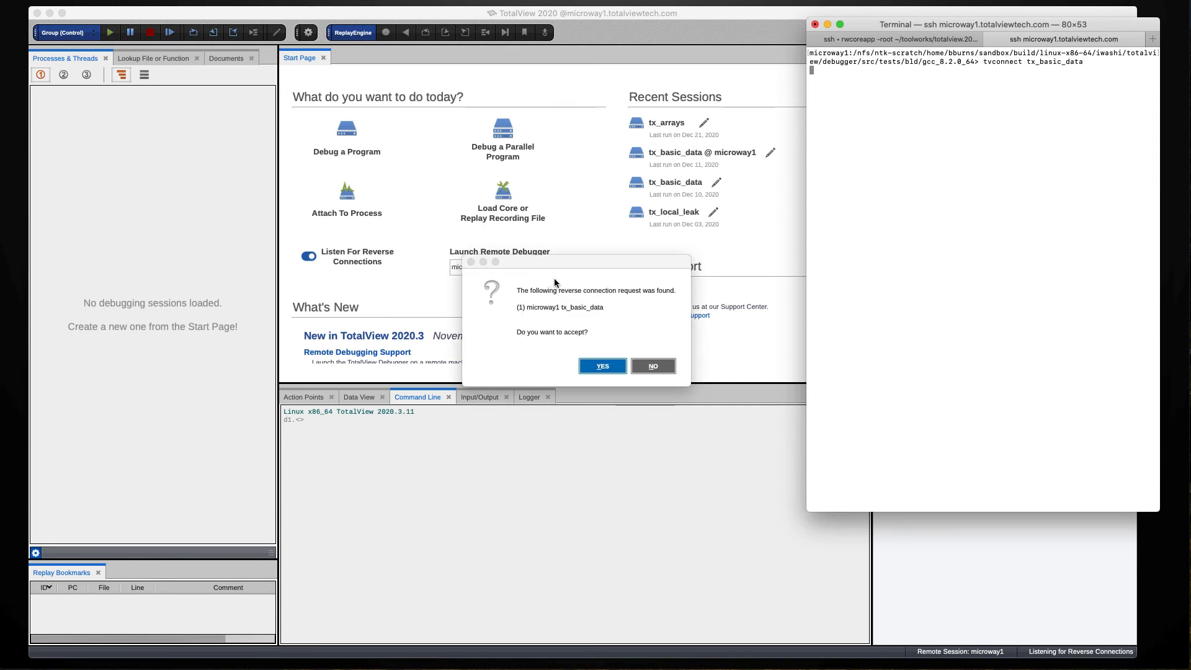
- Accept microway1's reverse connection request so tx_basic_data loads as process 1
{"action": "left_click", "coordinate": [554, 278]}
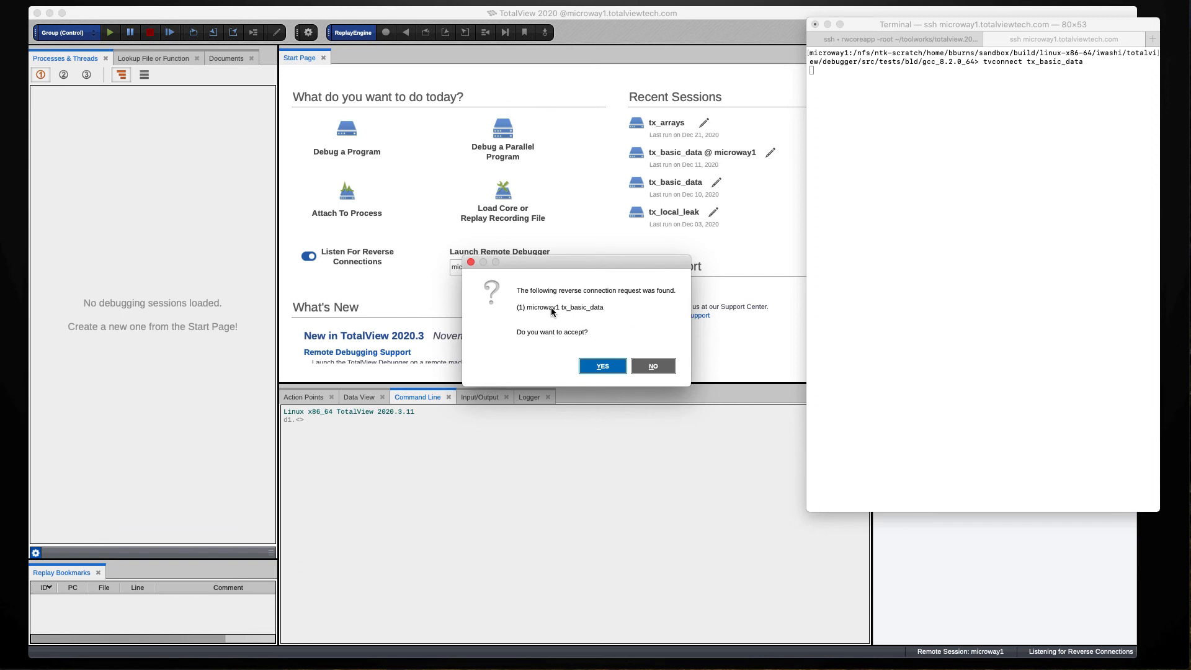
{"action": "left_click", "coordinate": [600, 366]}
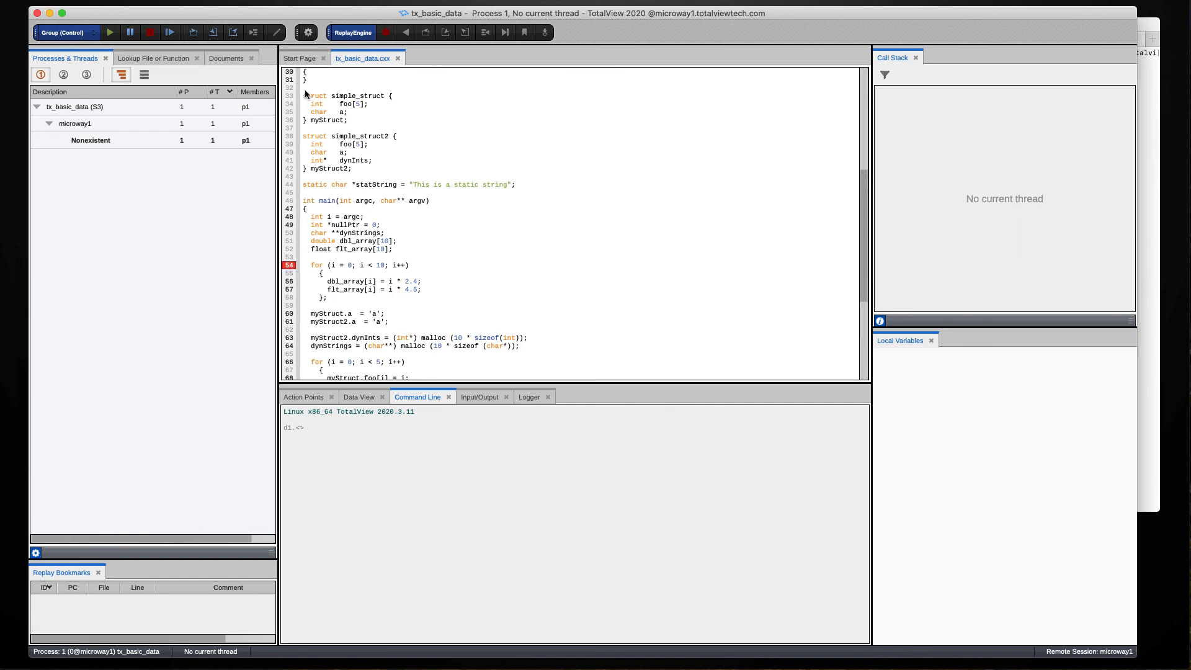
- Run tx_basic_data to its line 54 breakpoint in main, then raise the microway1 terminal
{"action": "left_click", "coordinate": [111, 38]}
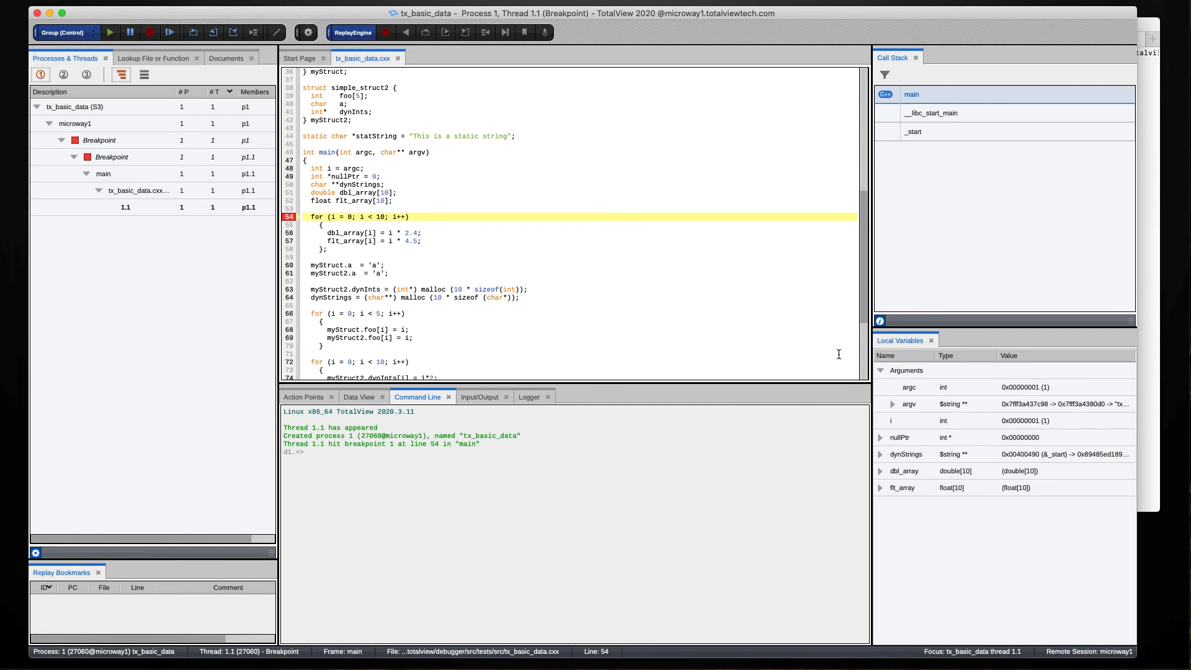
{"action": "left_click", "coordinate": [1144, 296]}
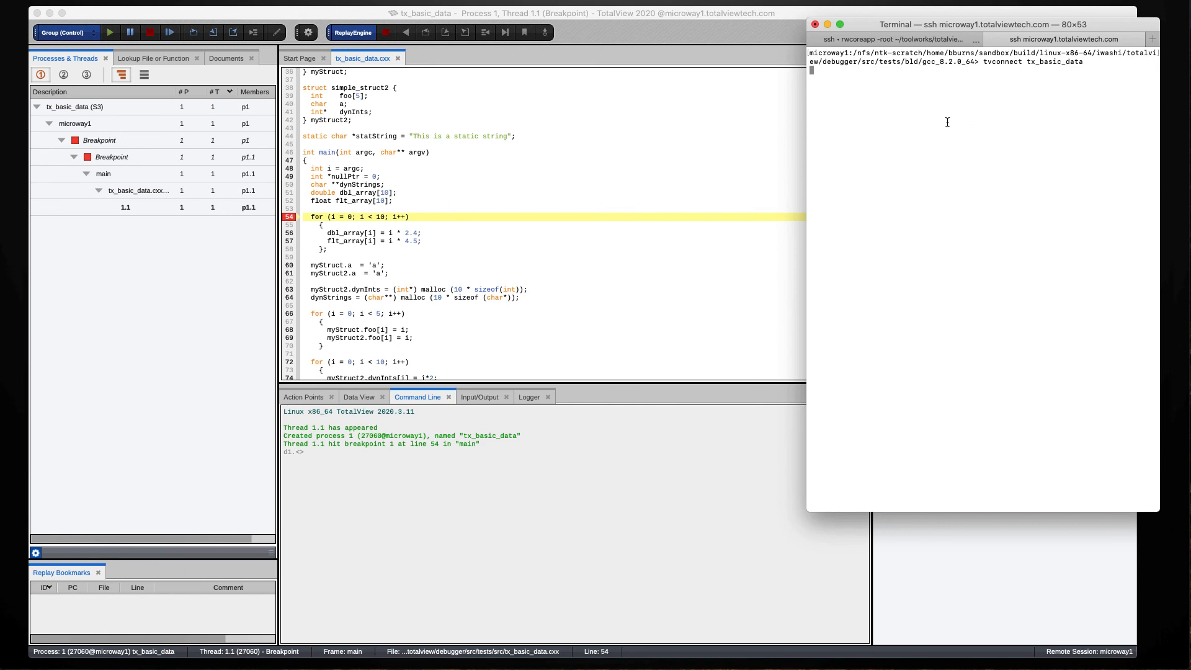
- Check statString's value at source line 59, then advance to the 'Learn More About TotalView' slide
{"action": "left_click", "coordinate": [709, 189]}
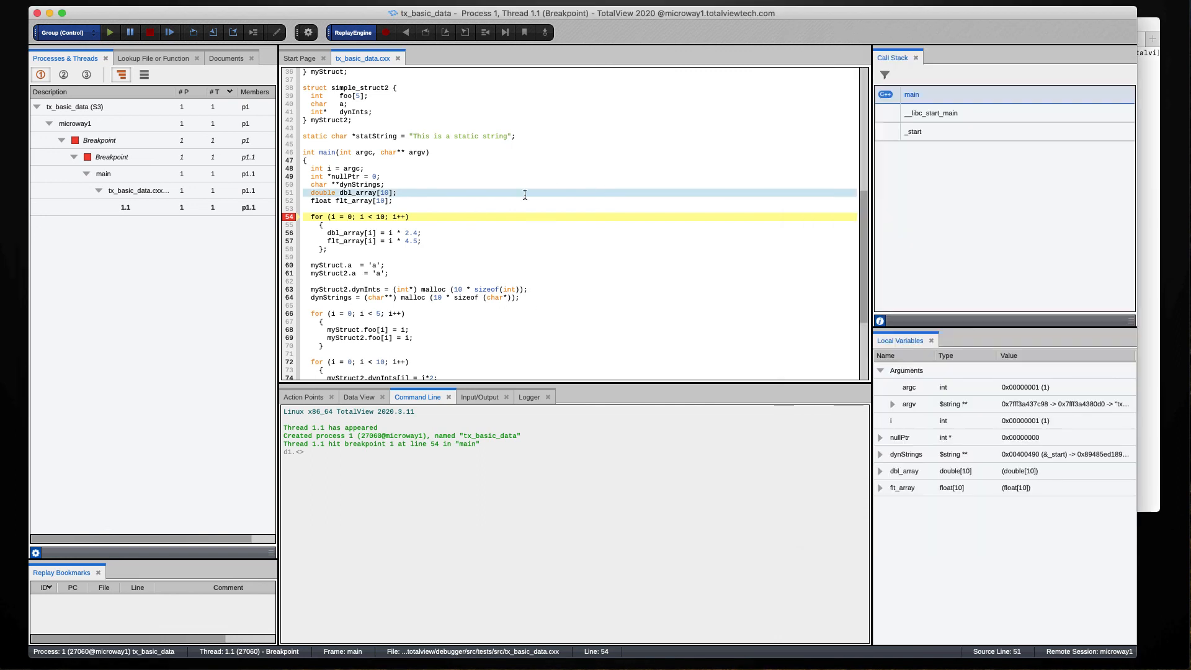
{"action": "left_click", "coordinate": [383, 255]}
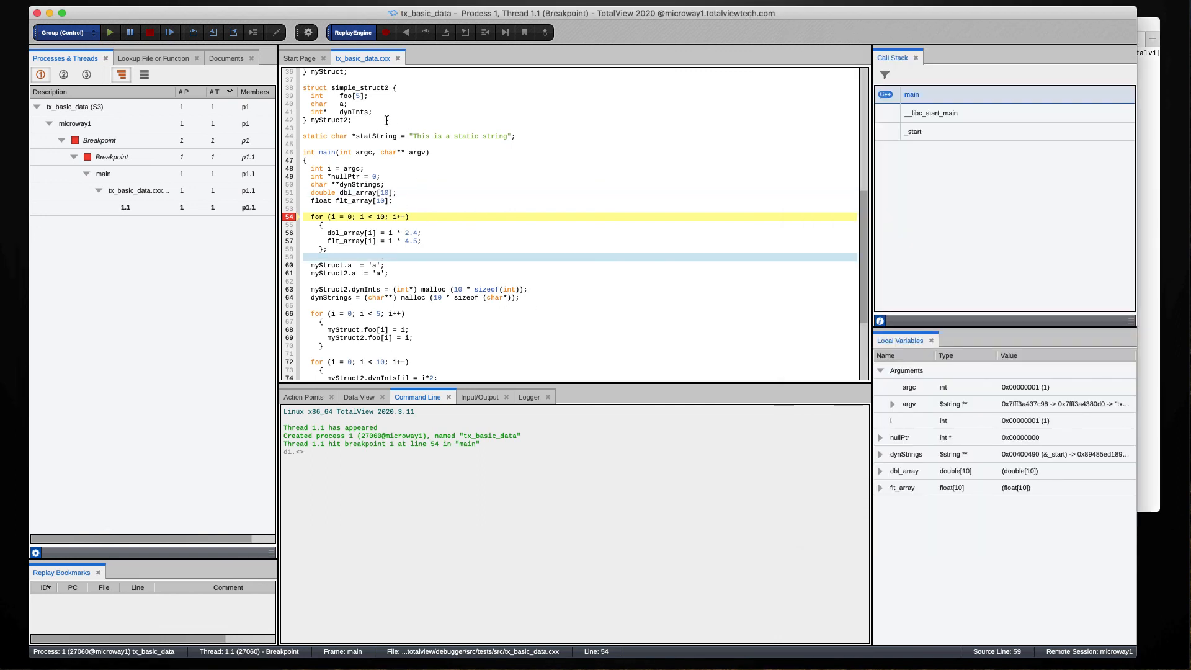
{"action": "mouse_move", "coordinate": [388, 134]}
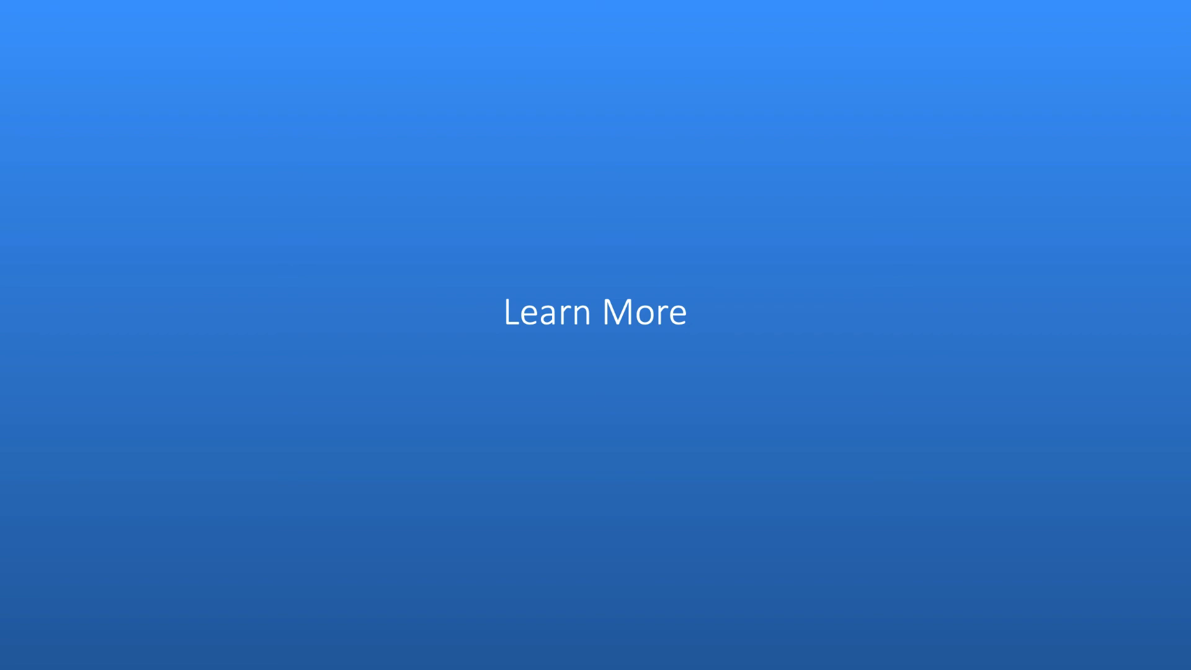
{"action": "key", "text": "Right"}
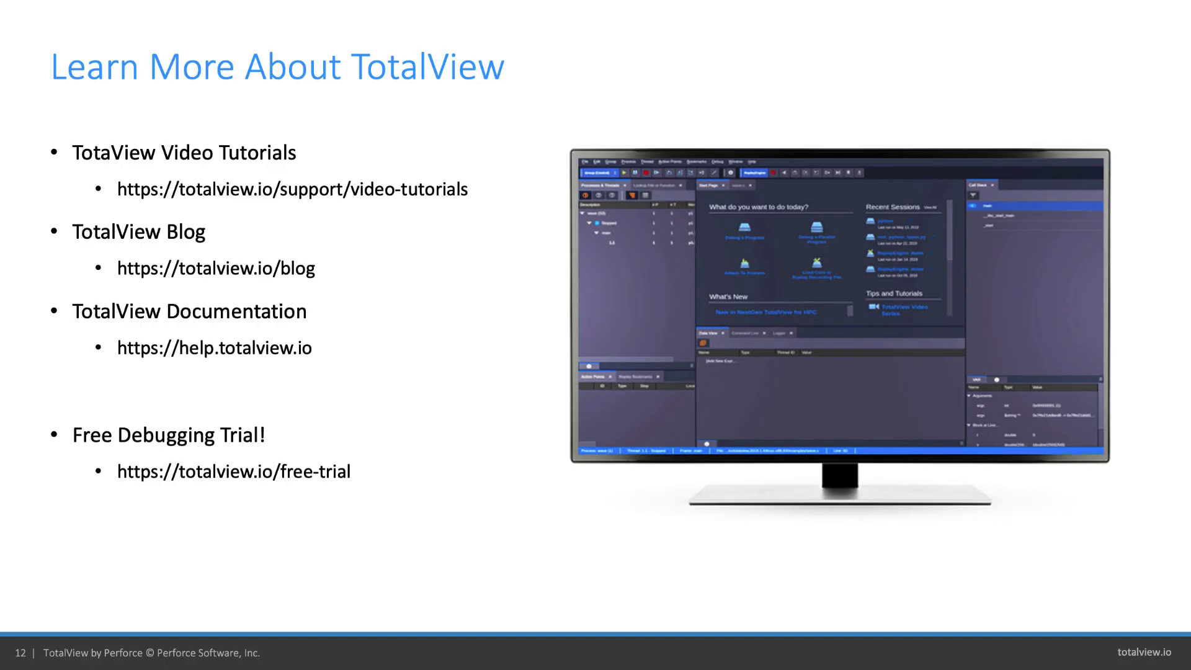